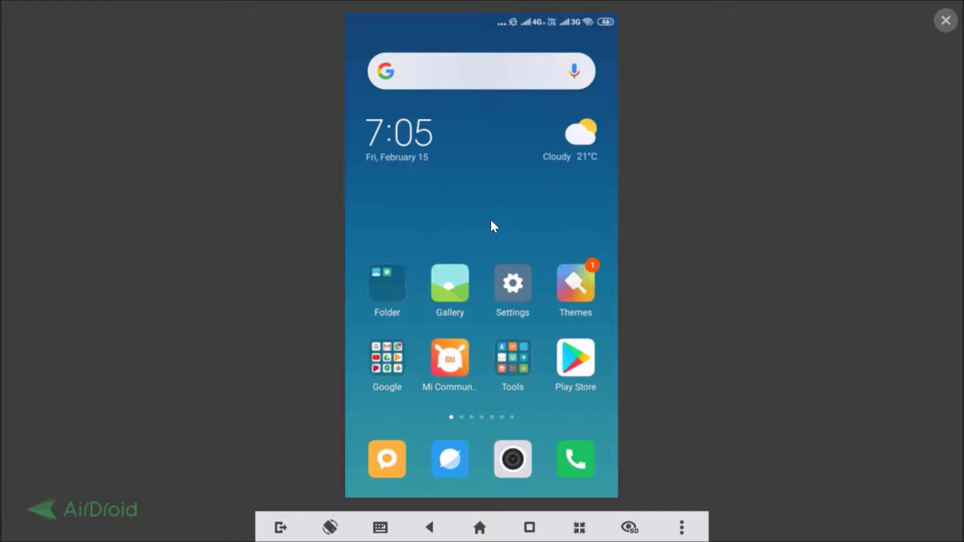
- Check the phone's device and MIUI version details in Settings, then return home
left_click(518, 291)
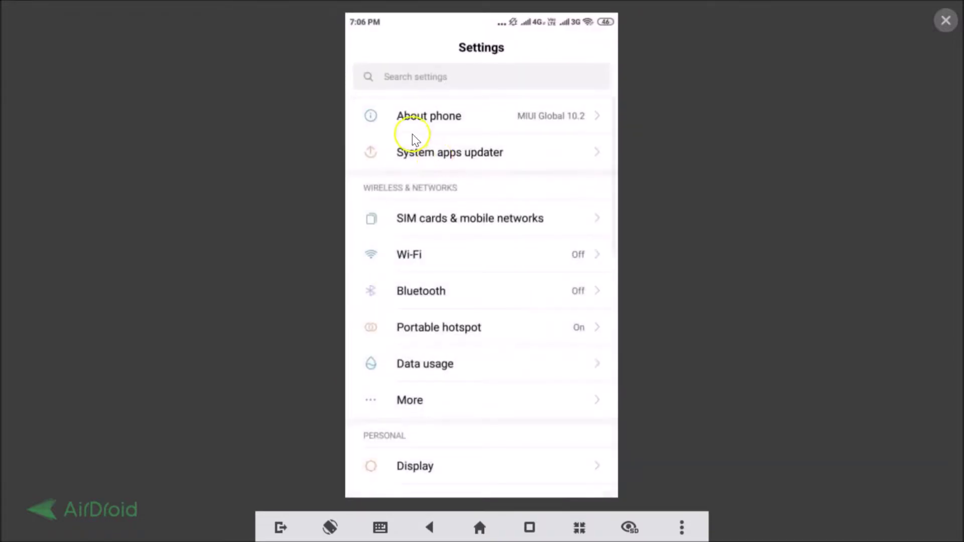
left_click(423, 129)
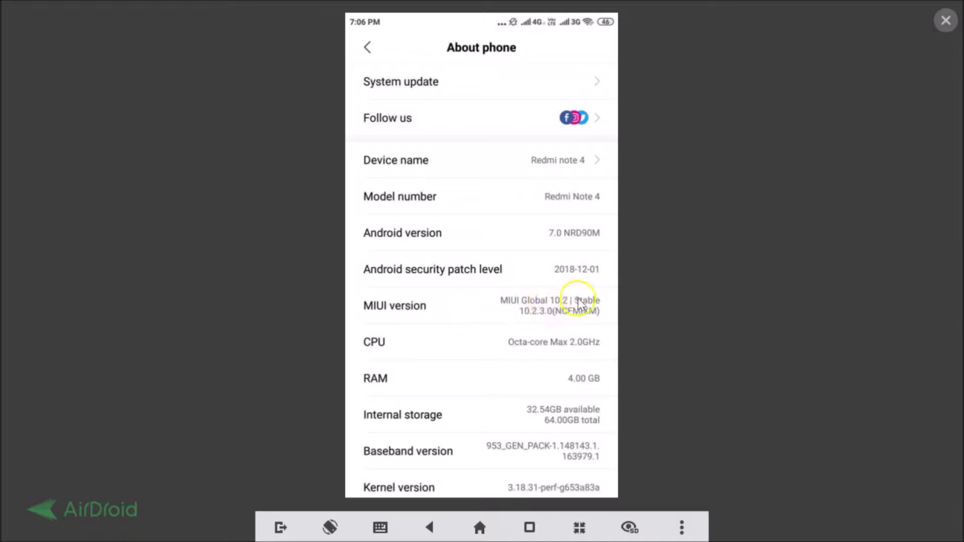
left_click(370, 48)
left_click(371, 50)
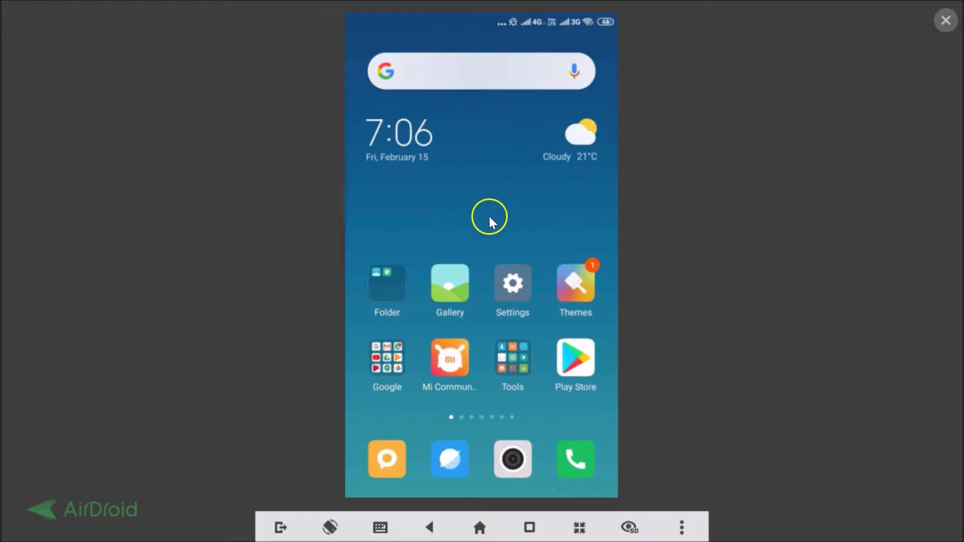
- Reopen Settings and go to Themes in the Personal section
left_click(512, 274)
left_click(516, 334)
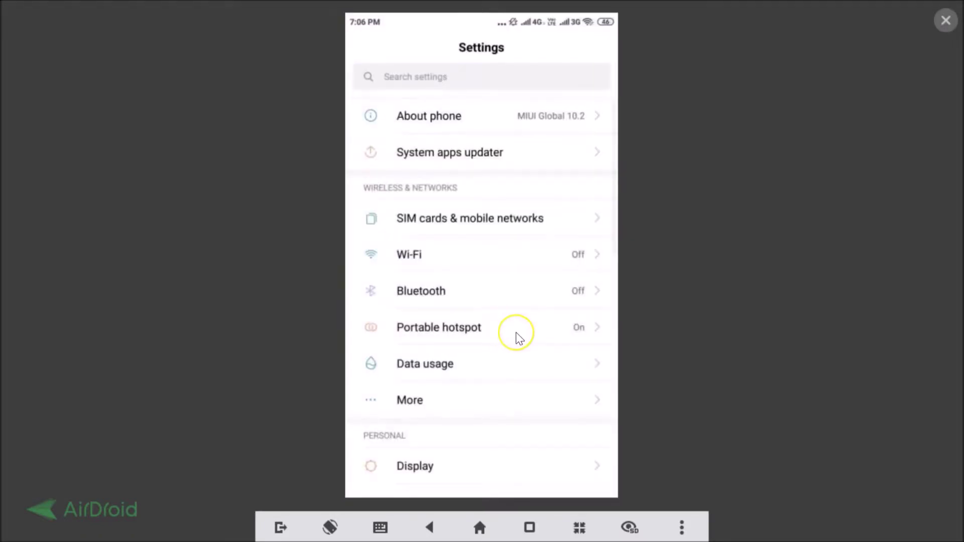
scroll(517, 336, "down", 3)
left_click(476, 315)
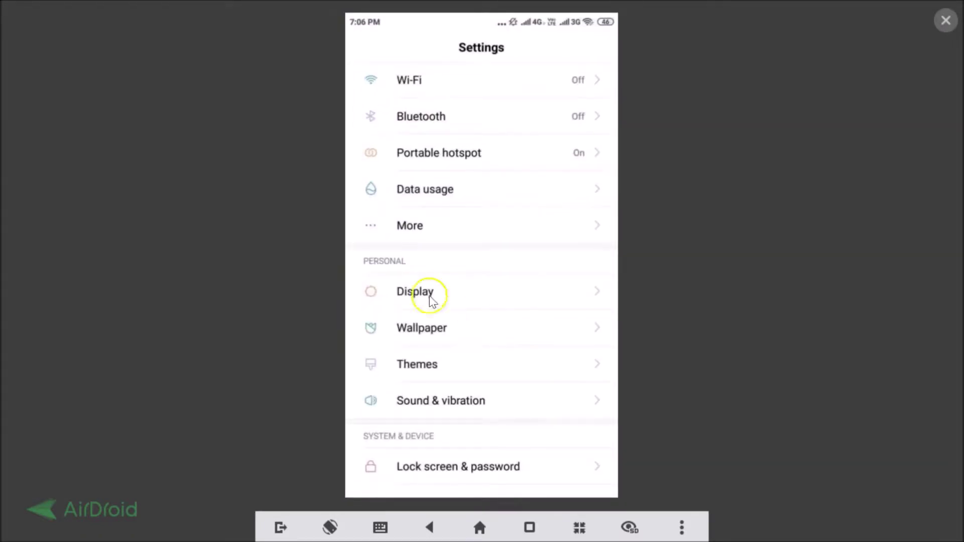
left_click(437, 368)
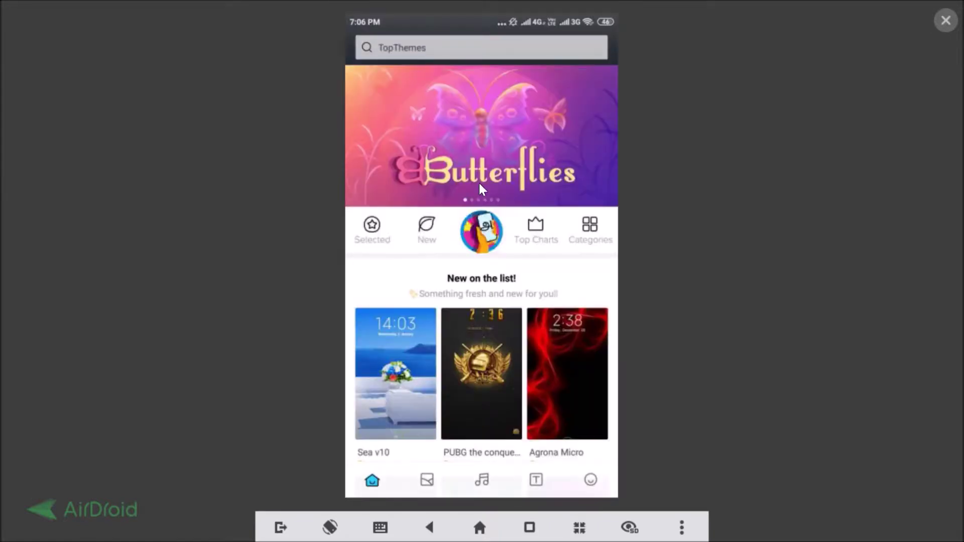
scroll(477, 292, "down", 8)
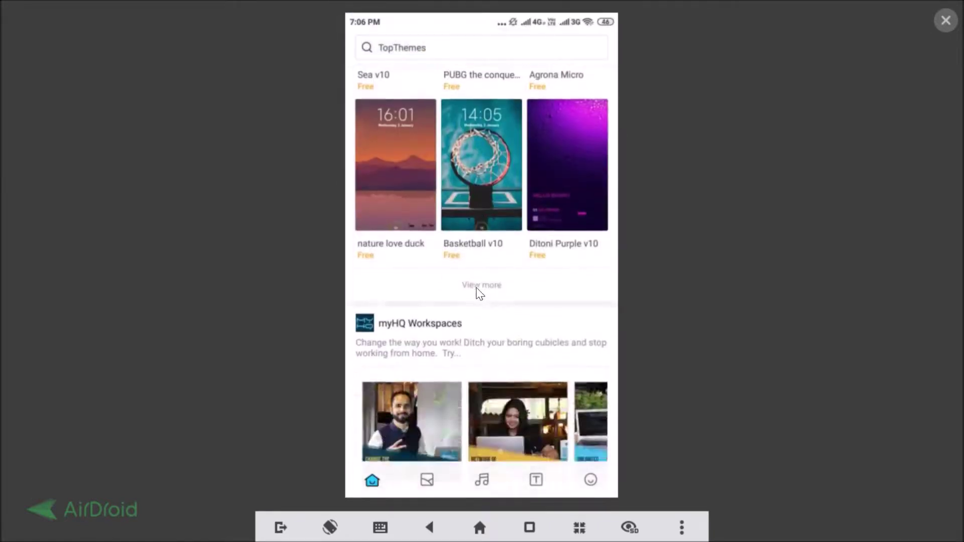
scroll(477, 292, "up", 8)
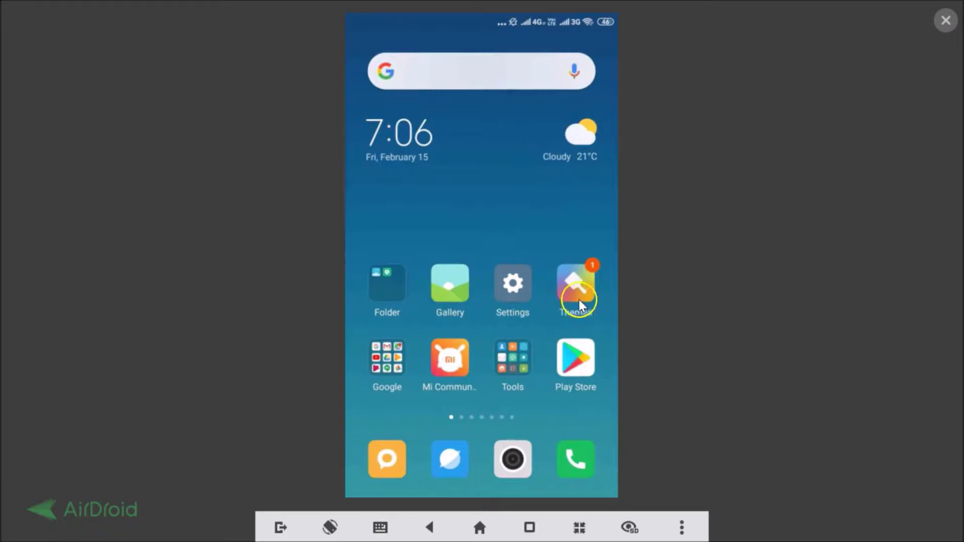
left_click(577, 290)
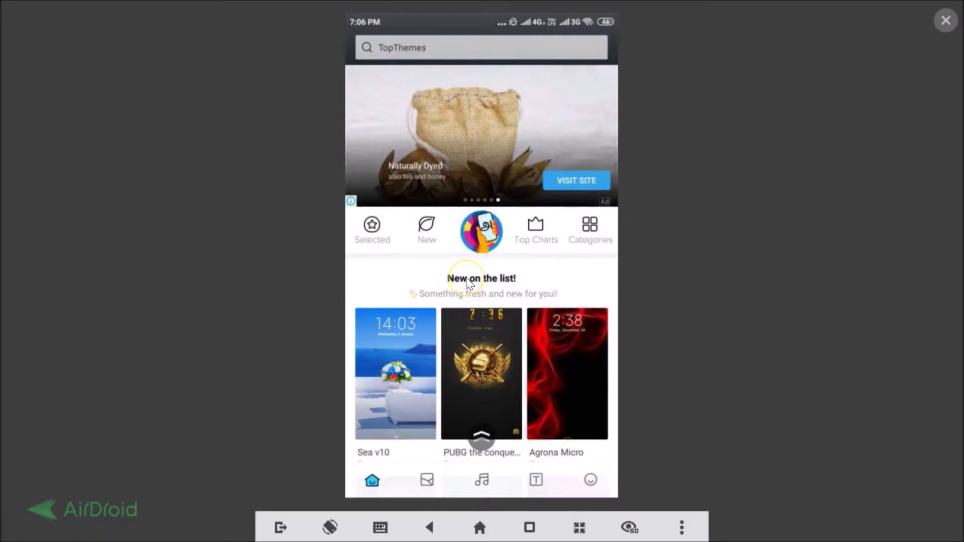
scroll(466, 278, "down", 5)
scroll(466, 277, "down", 7)
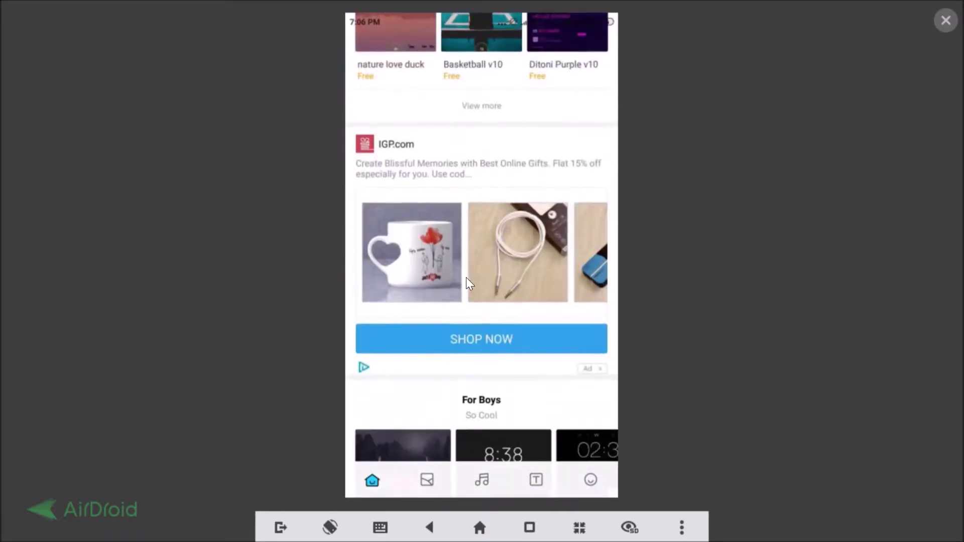
scroll(466, 277, "up", 12)
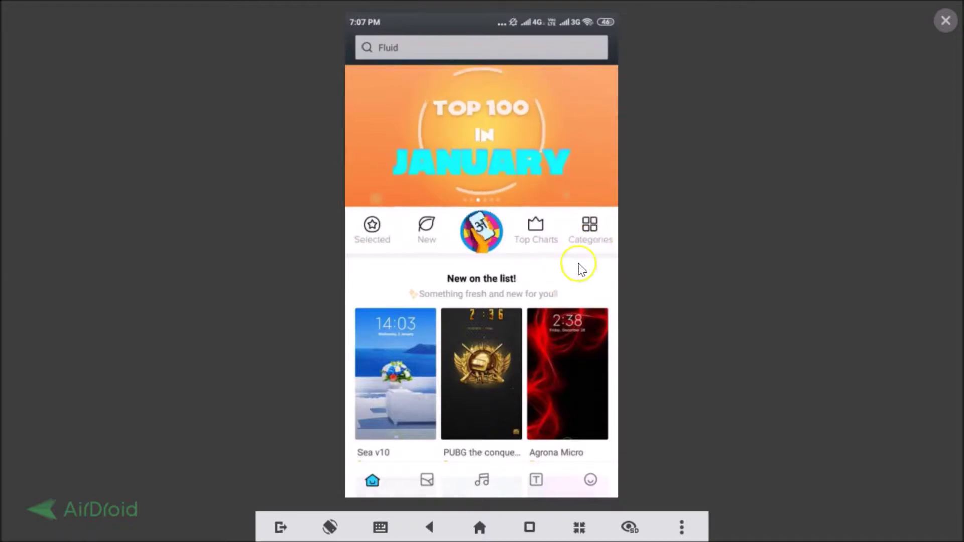
left_click(591, 229)
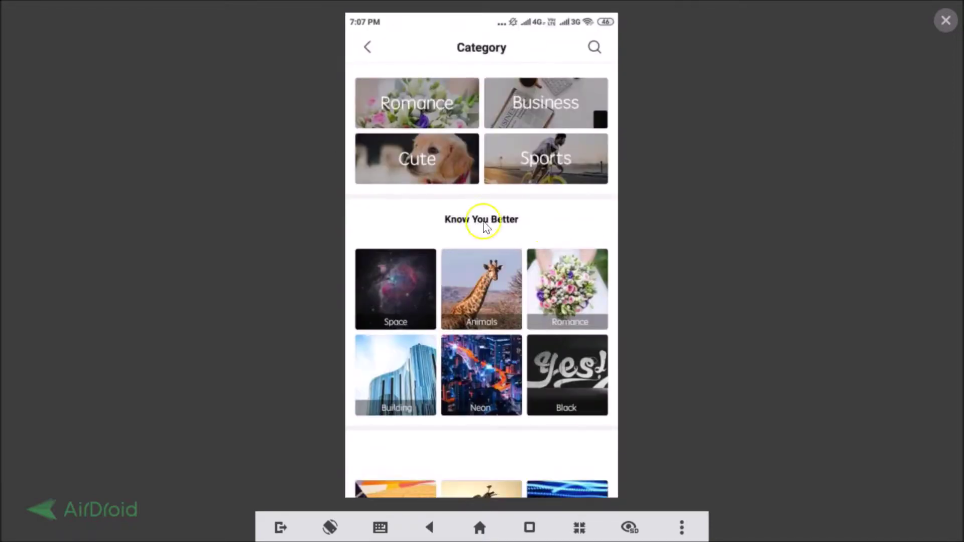
left_click(404, 123)
scroll(497, 309, "down", 2)
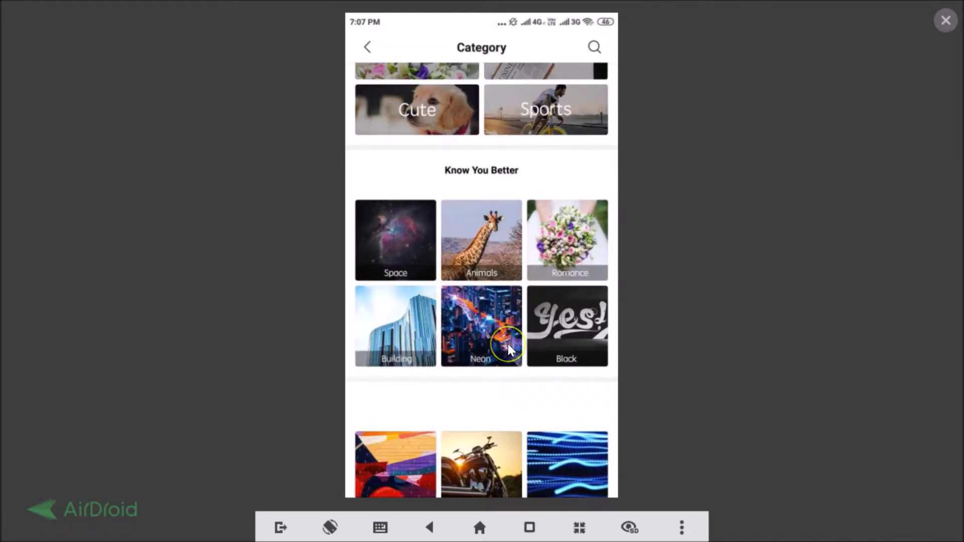
scroll(507, 345, "down", 4)
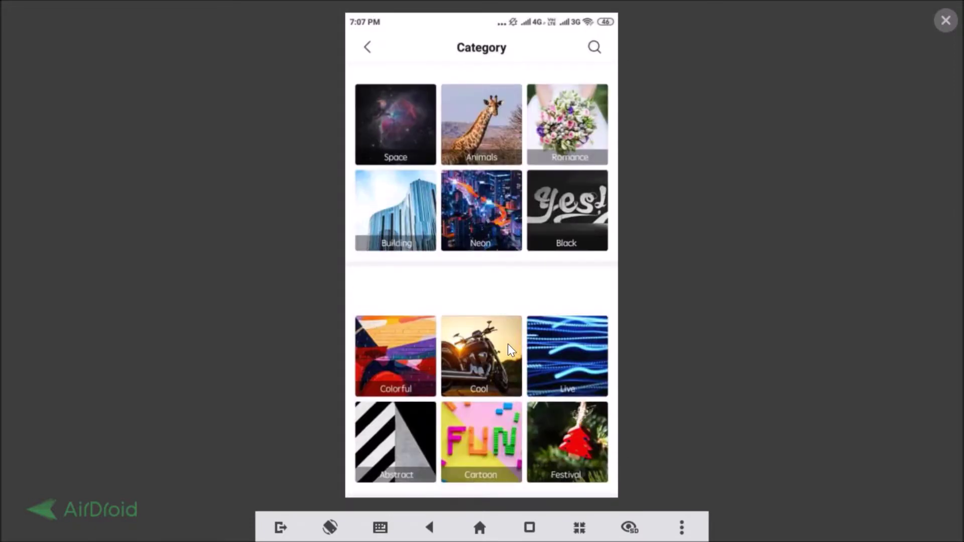
scroll(508, 345, "up", 5)
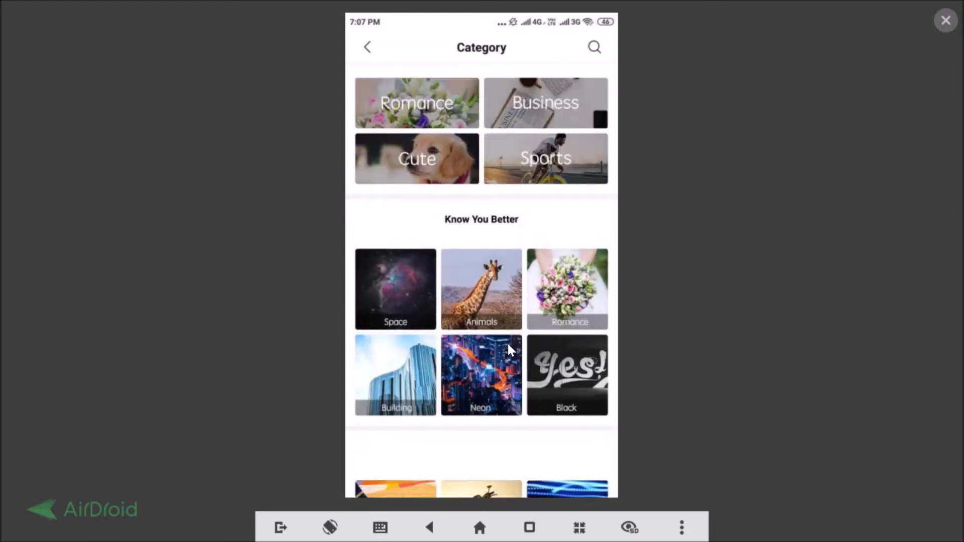
left_click(371, 48)
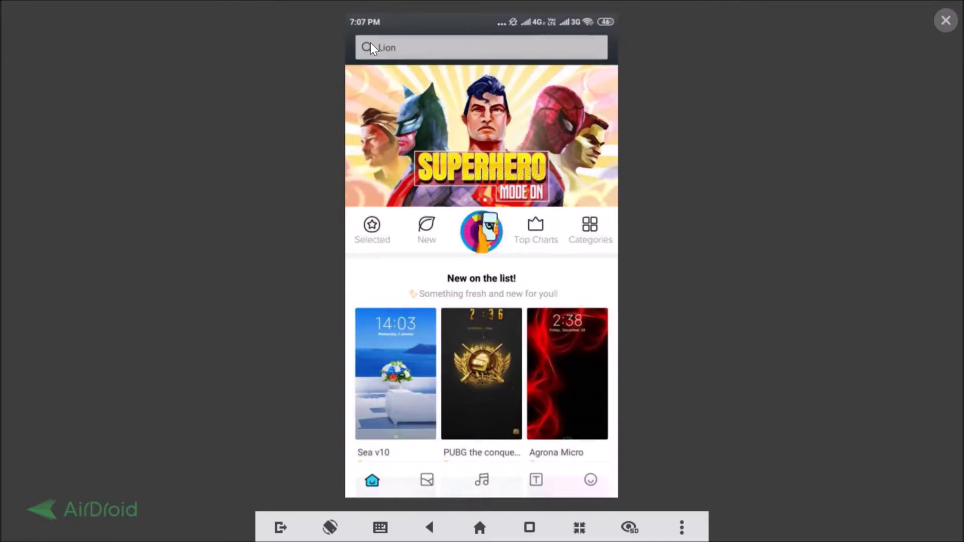
- Browse the Selected themes grid and open the Green Leaf v10 detail page
left_click(385, 233)
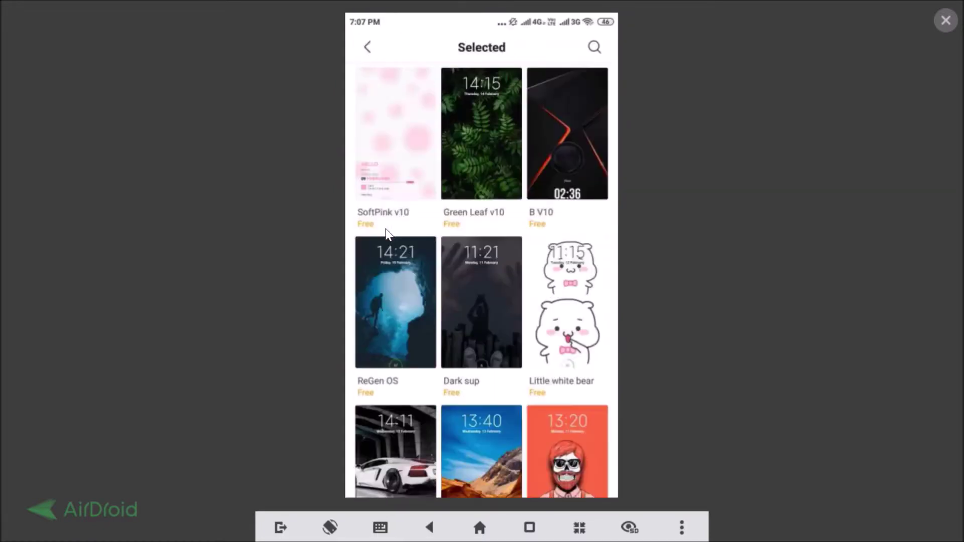
scroll(431, 299, "down", 15)
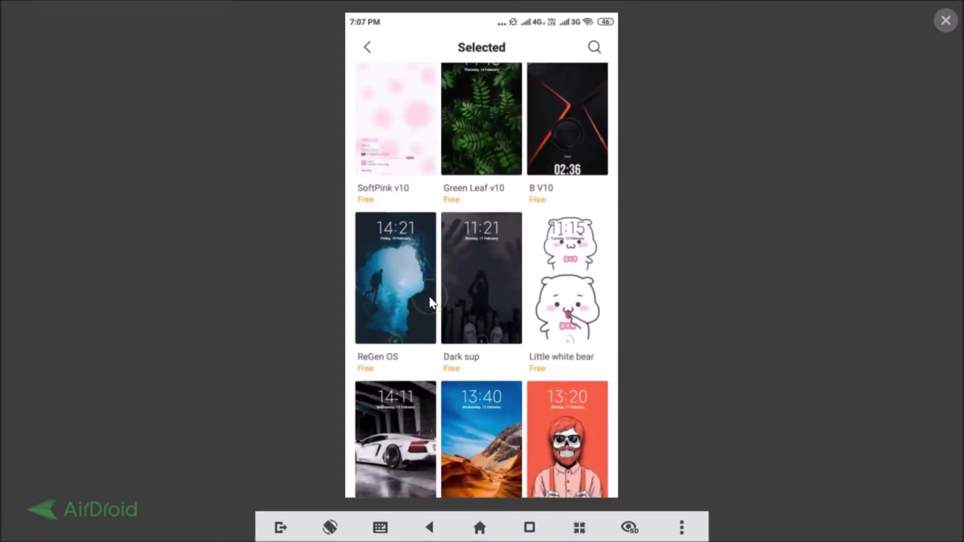
scroll(430, 299, "up", 15)
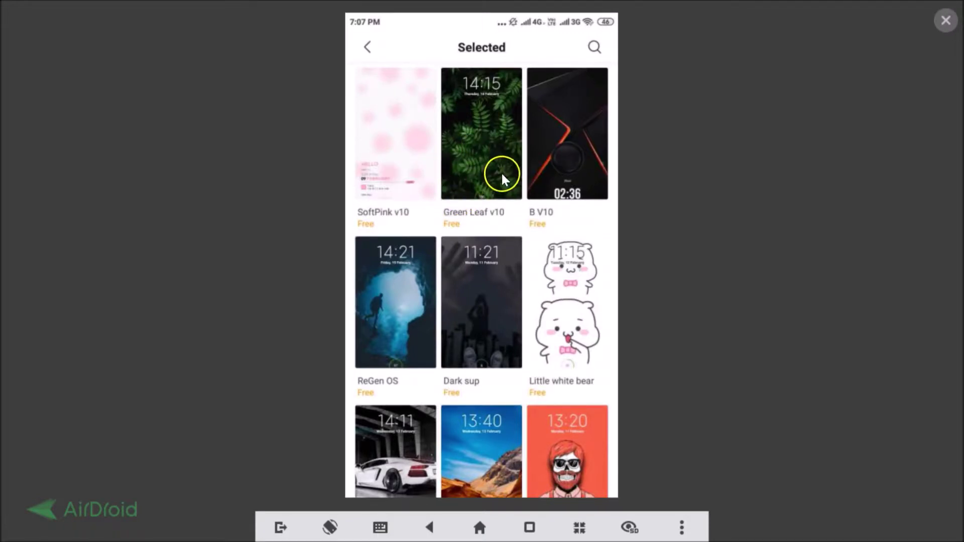
left_click(481, 153)
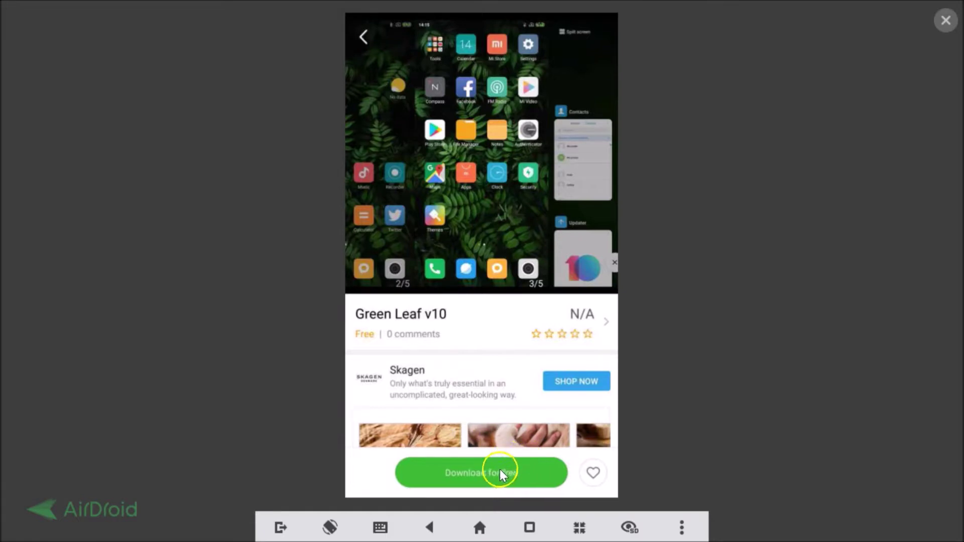
- Back out of the Green Leaf v10 page and the Themes store to the home screen
left_click(363, 37)
left_click(364, 38)
left_click(363, 37)
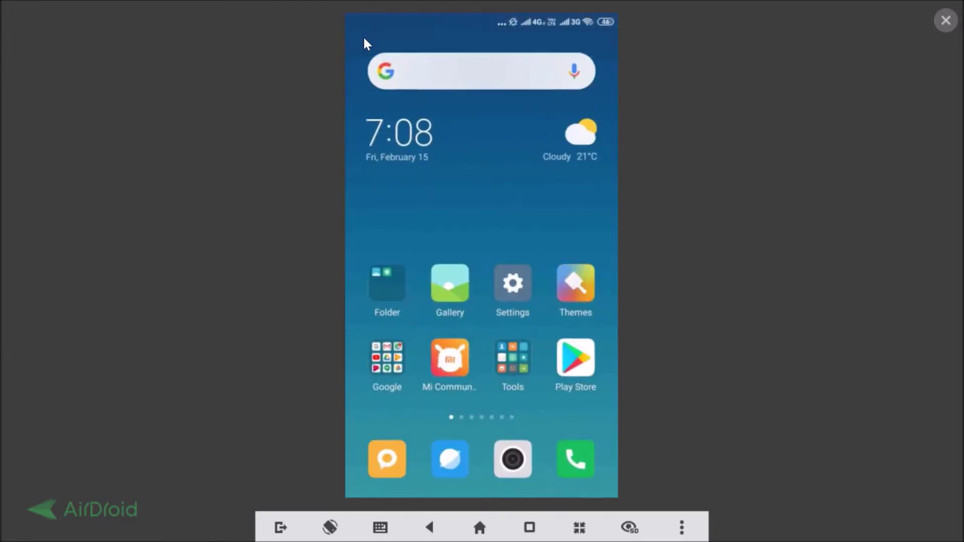
- View the Mi Account details in Settings, then return home and relaunch Themes
left_click(515, 290)
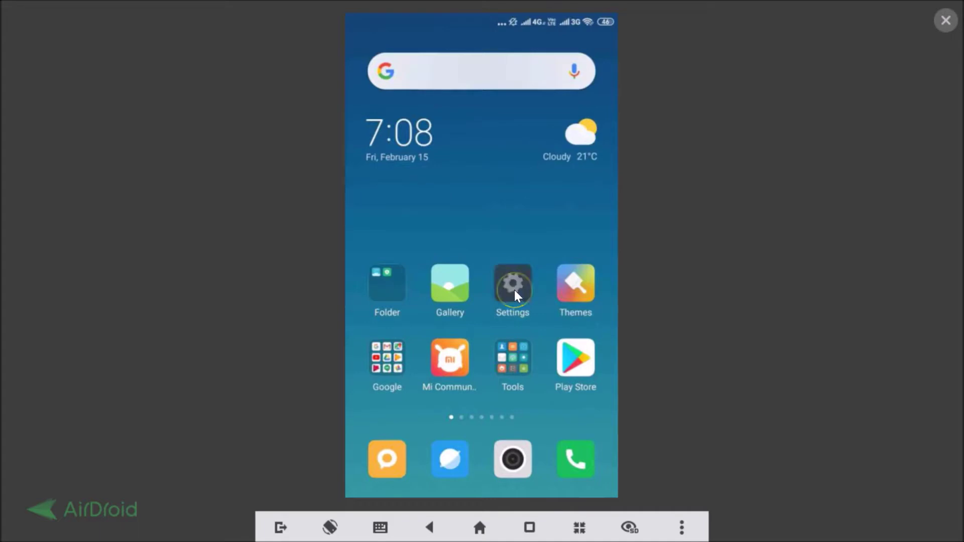
scroll(515, 291, "down", 3)
scroll(517, 296, "down", 3)
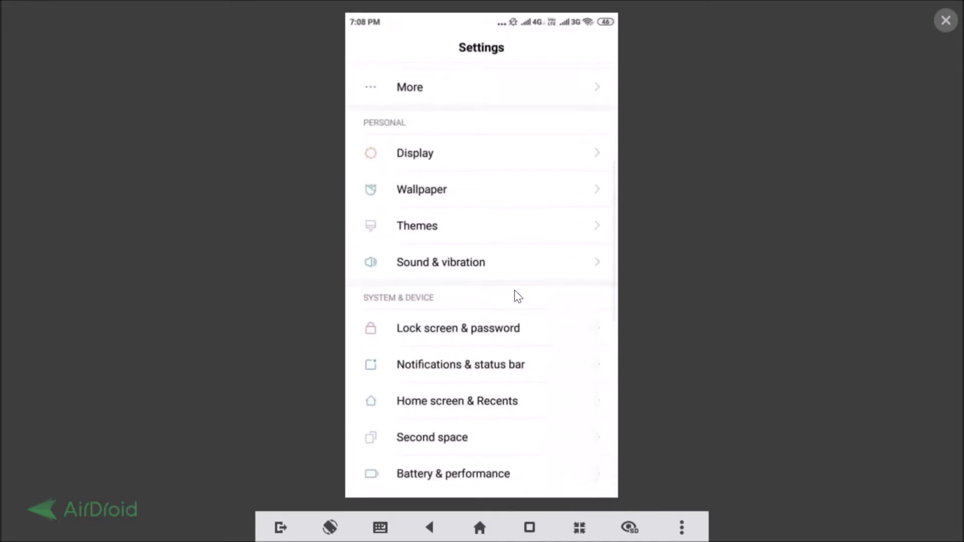
scroll(517, 296, "down", 4)
scroll(518, 297, "down", 1)
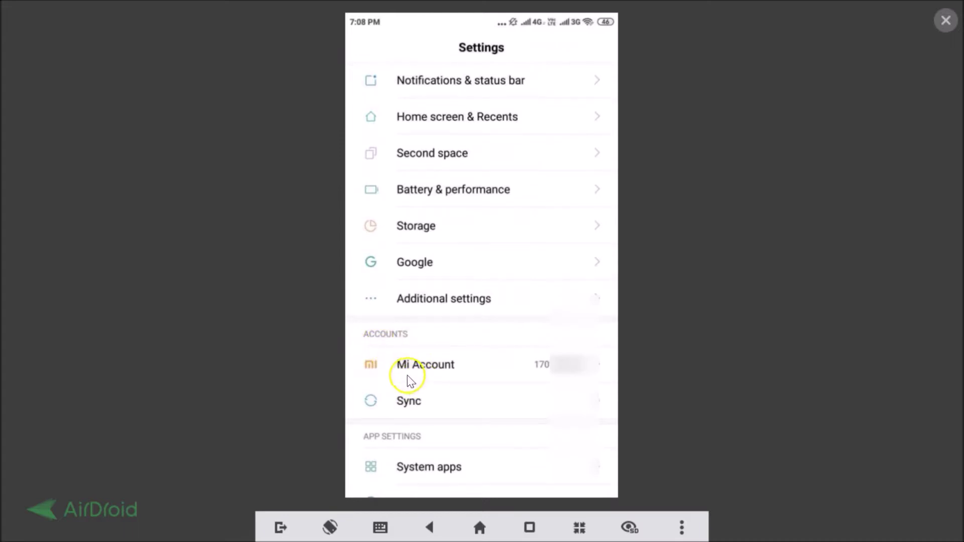
left_click(432, 366)
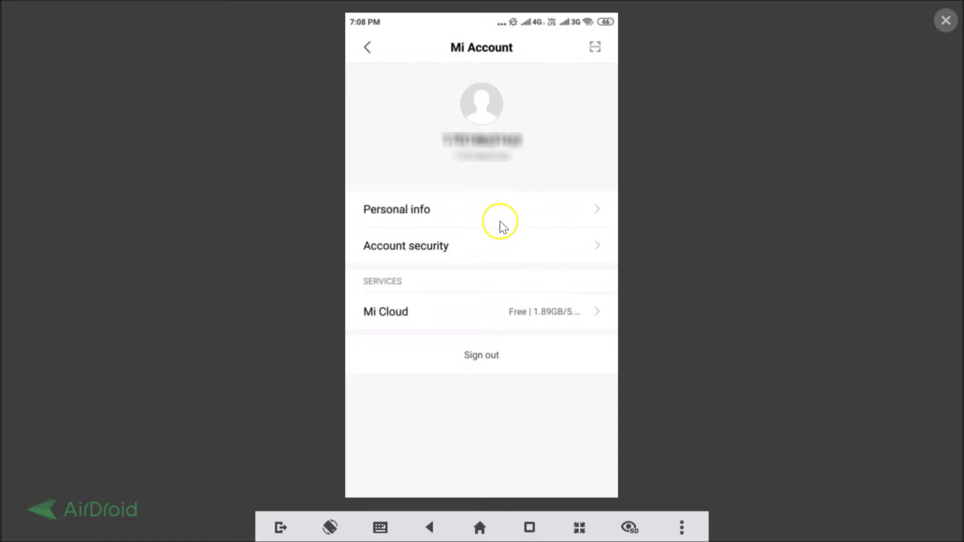
left_click(367, 49)
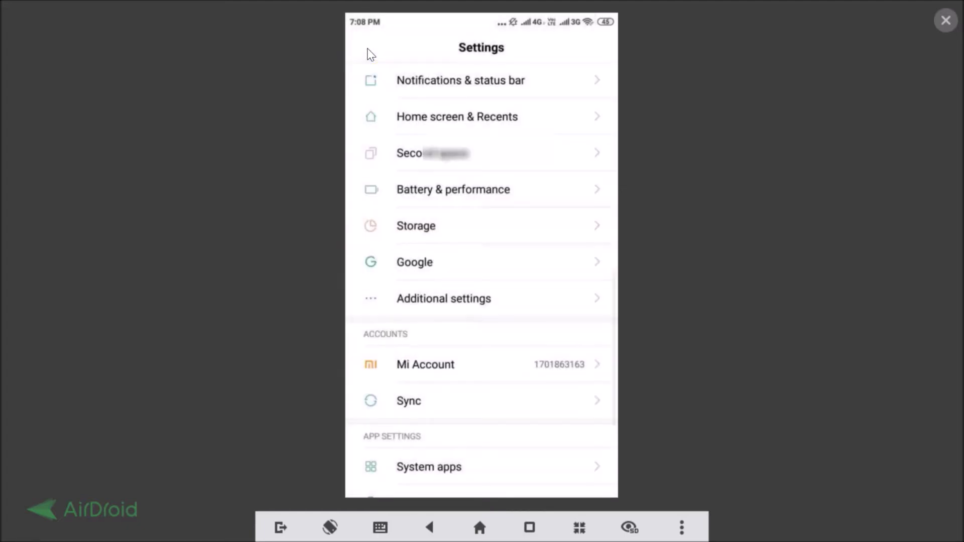
left_click(368, 49)
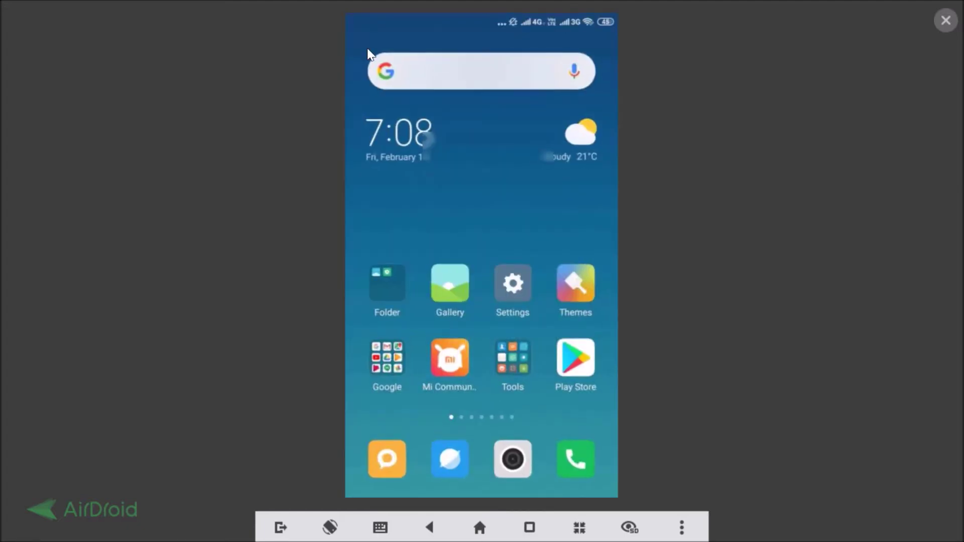
left_click(569, 285)
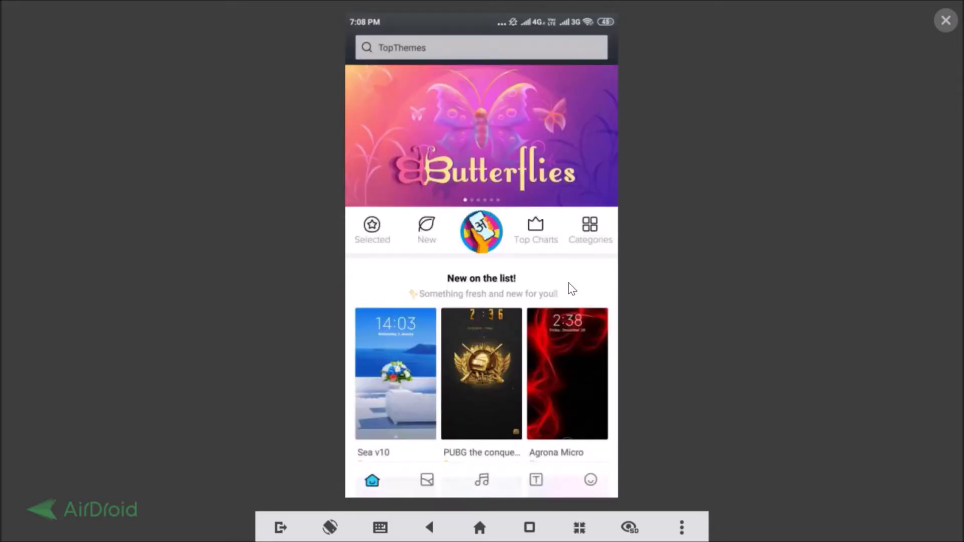
- Reopen Green Leaf v10 from Selected, download it for free and apply it
scroll(539, 357, "down", 3)
scroll(538, 356, "up", 3)
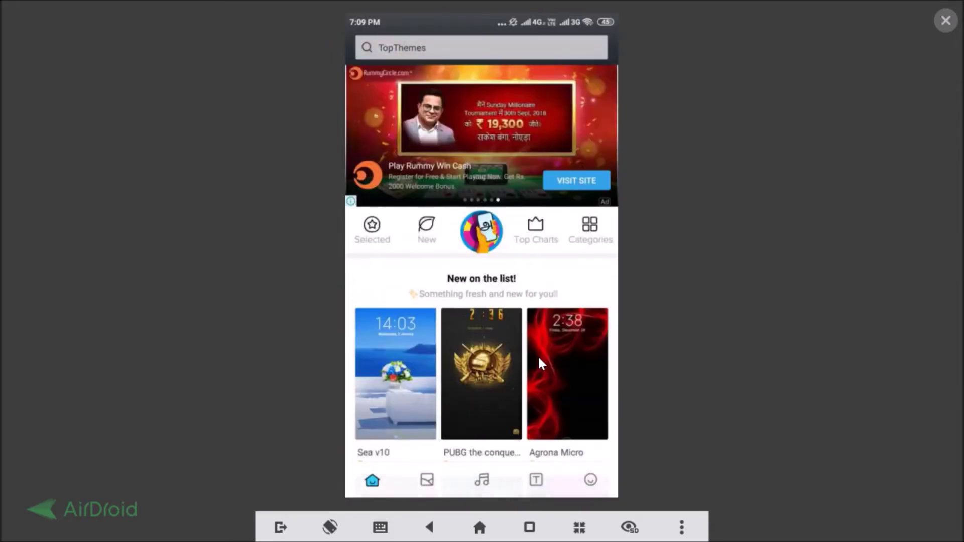
mouse_move(378, 258)
left_mouse_down()
mouse_move(375, 233)
mouse_move(377, 240)
left_mouse_up()
left_click(500, 148)
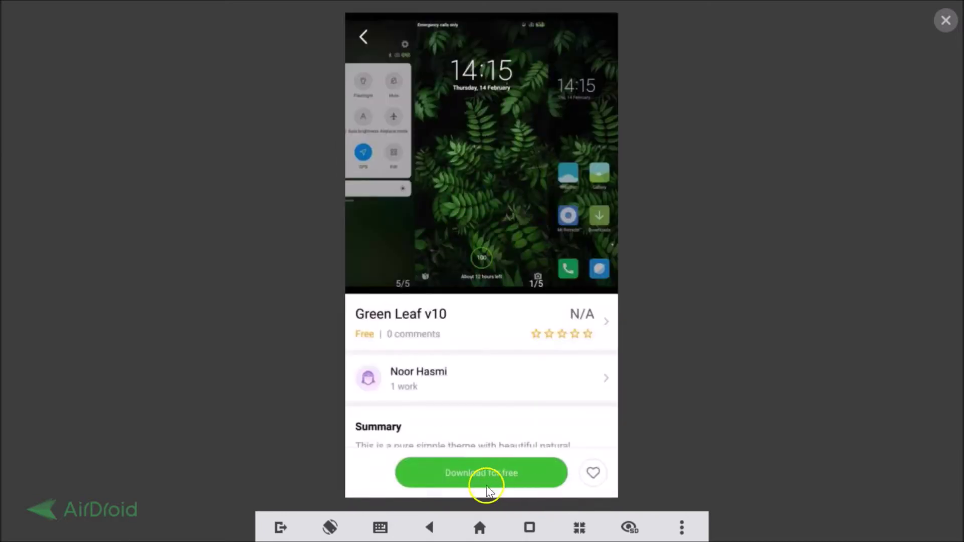
left_click(497, 475)
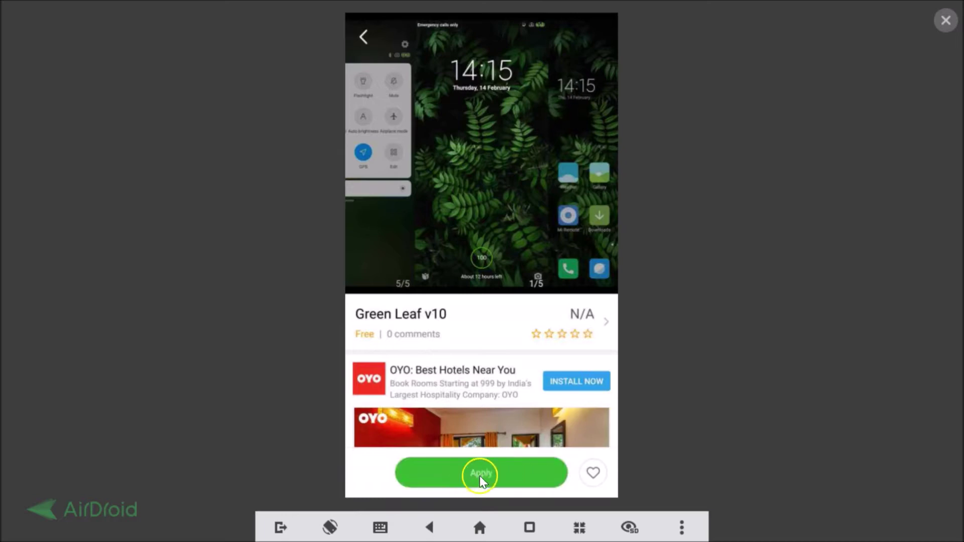
left_click(495, 472)
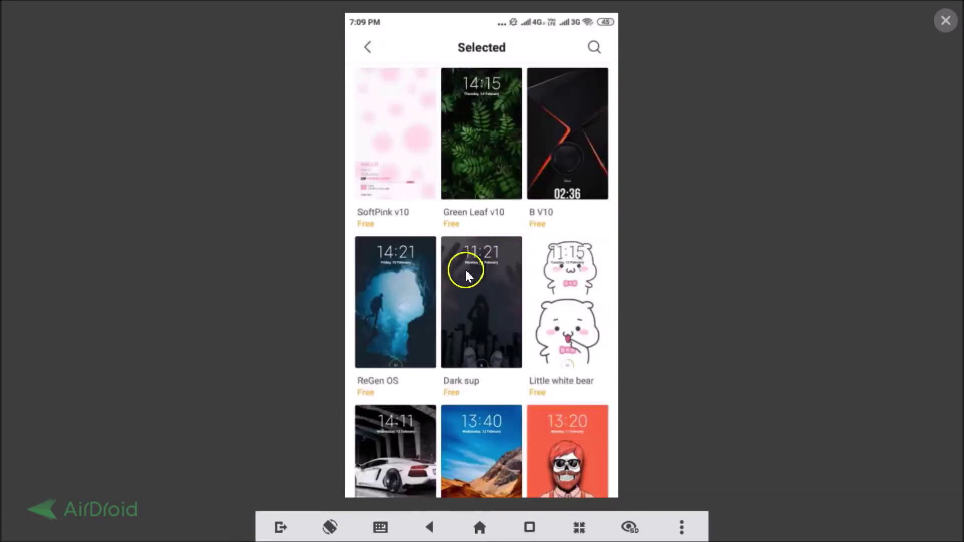
- Exit Themes and browse the home screen pages wearing the green fern wallpaper
right_click(510, 233)
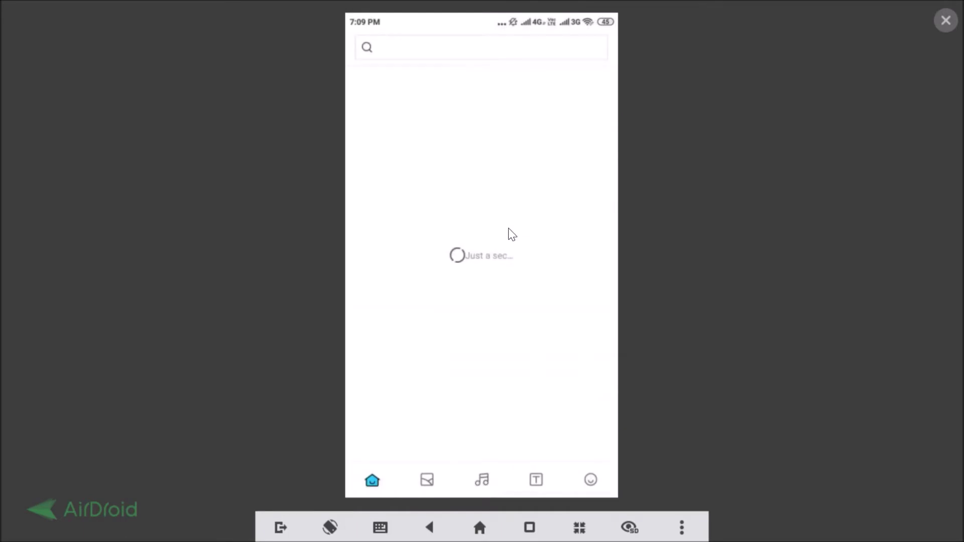
right_click(508, 229)
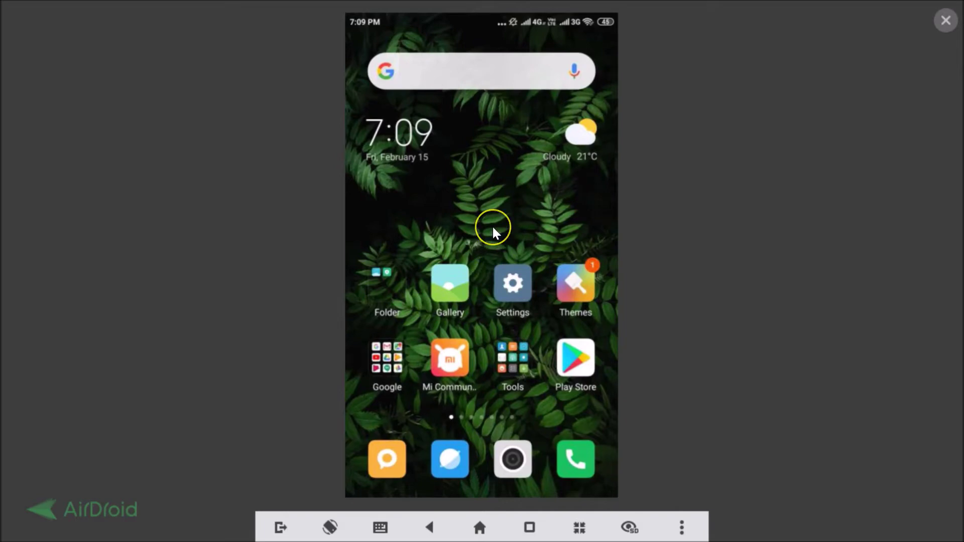
scroll(492, 225, "down", 1)
scroll(493, 227, "down", 3)
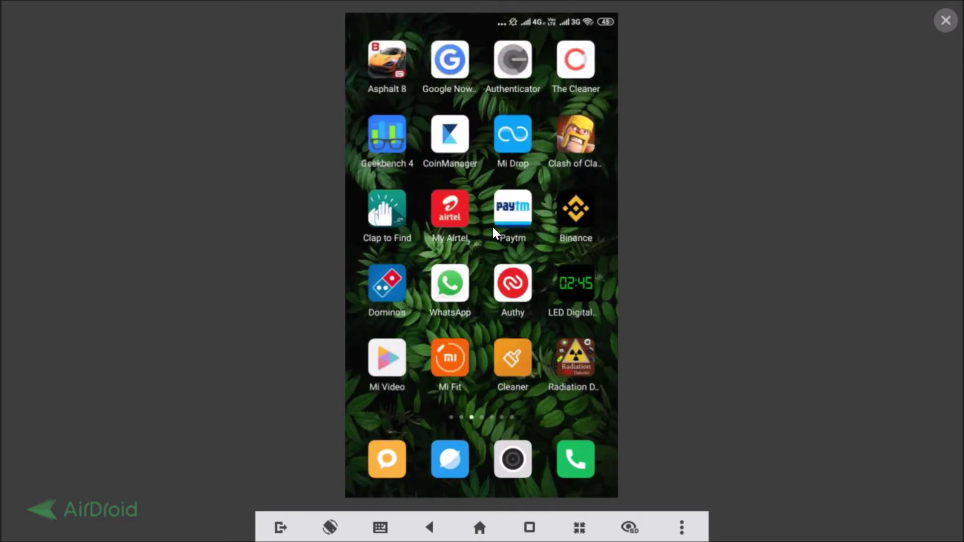
scroll(493, 227, "up", 1)
scroll(493, 227, "up", 2)
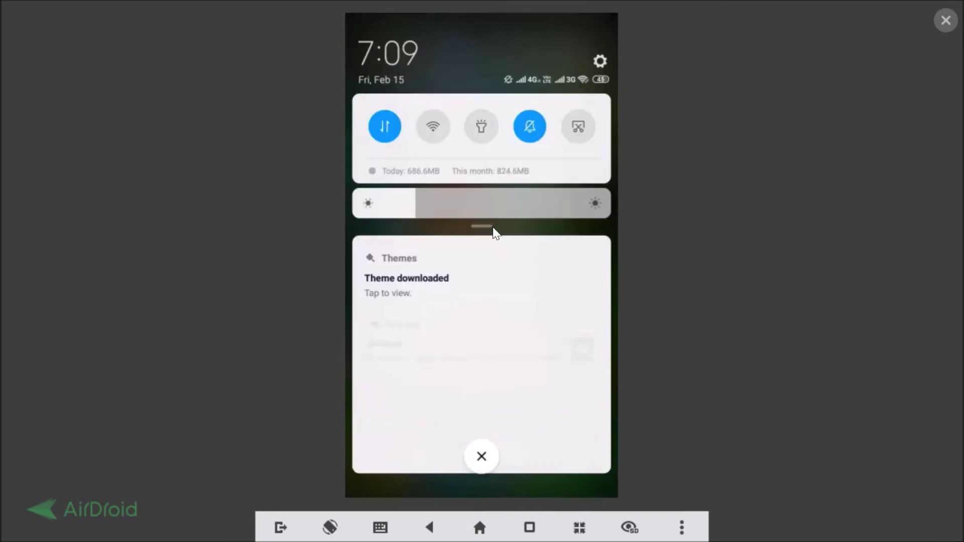
scroll(493, 227, "down", 1)
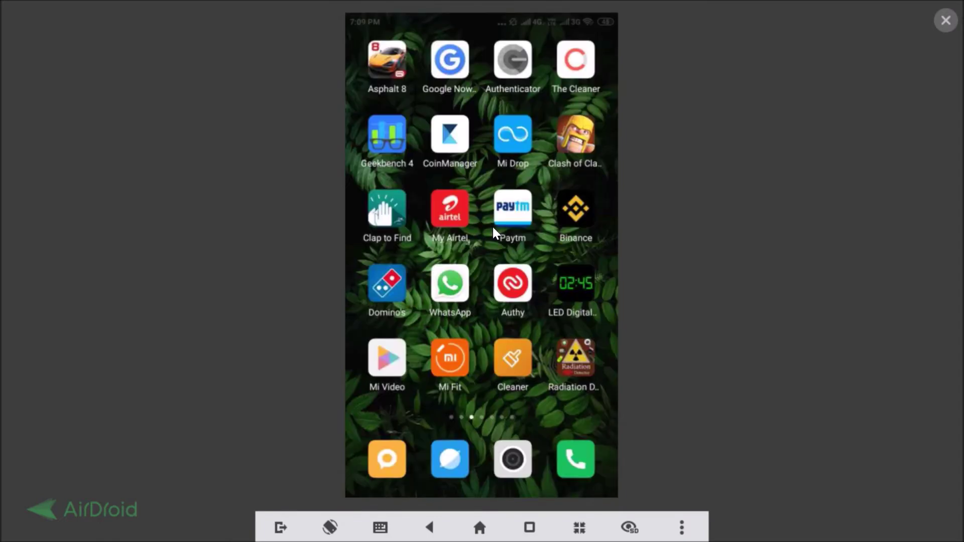
scroll(534, 225, "up", 2)
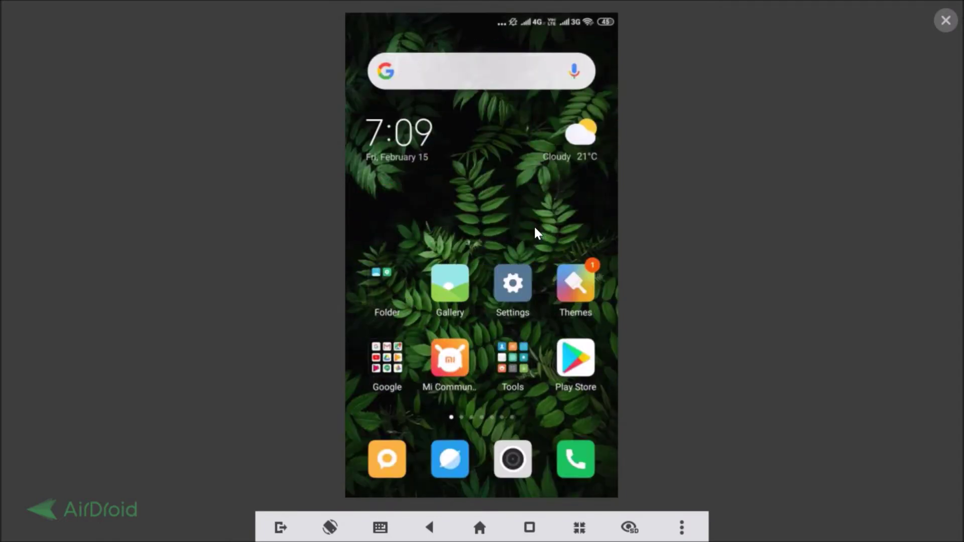
scroll(535, 234, "up", 1)
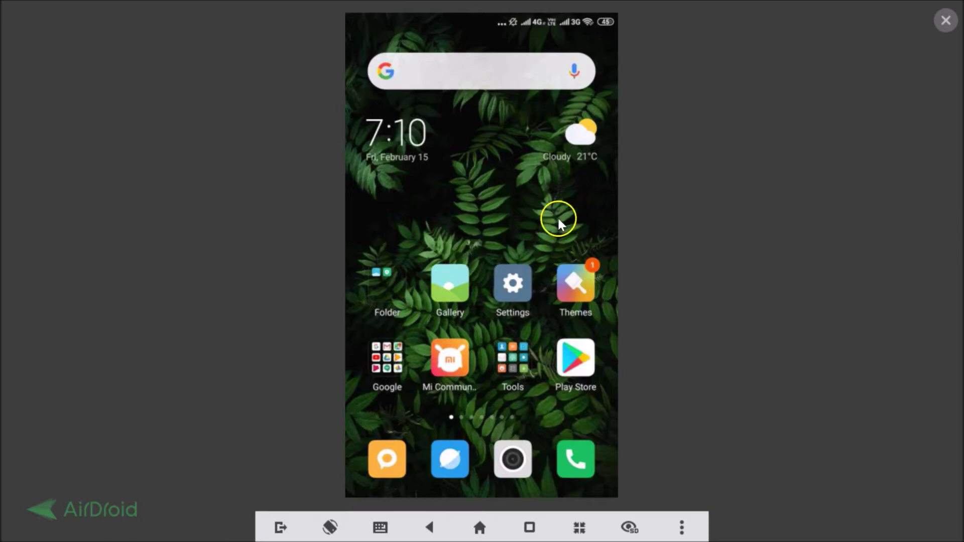
- Apply the Classic theme from the Me tab's Offline themes list
left_click(574, 285)
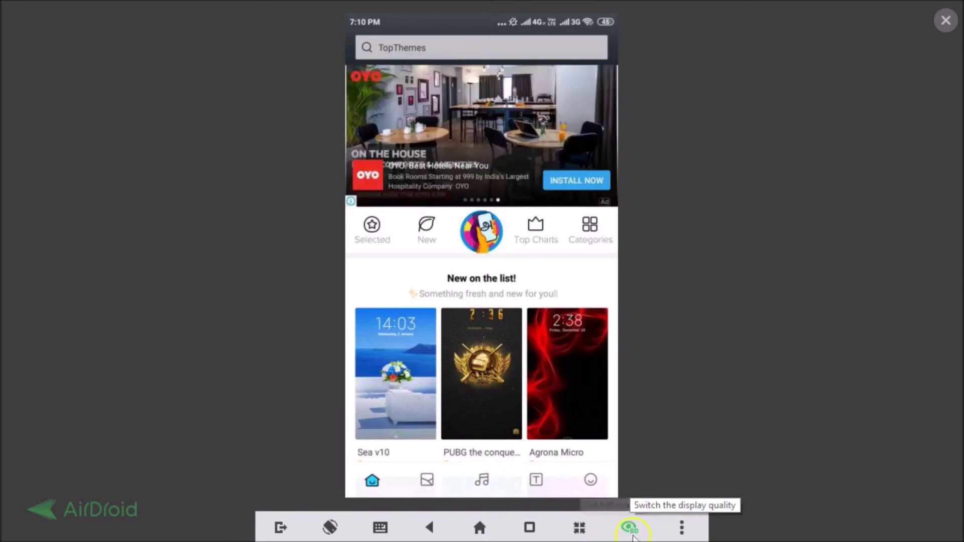
left_click(590, 482)
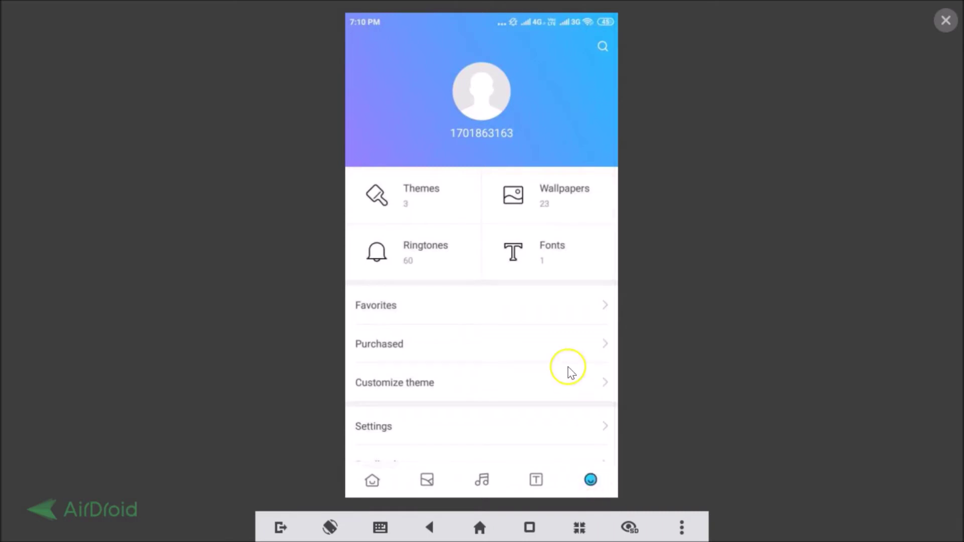
left_click(437, 195)
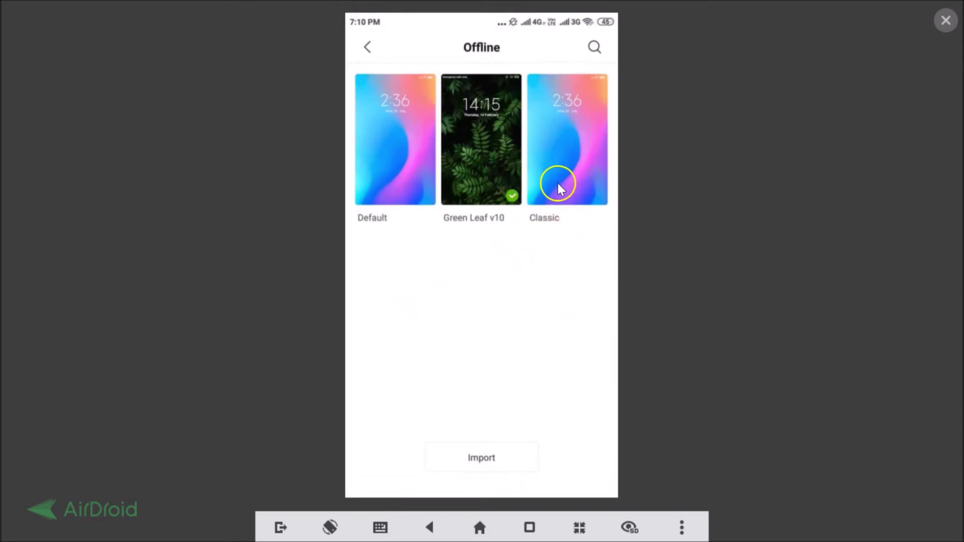
left_click(573, 173)
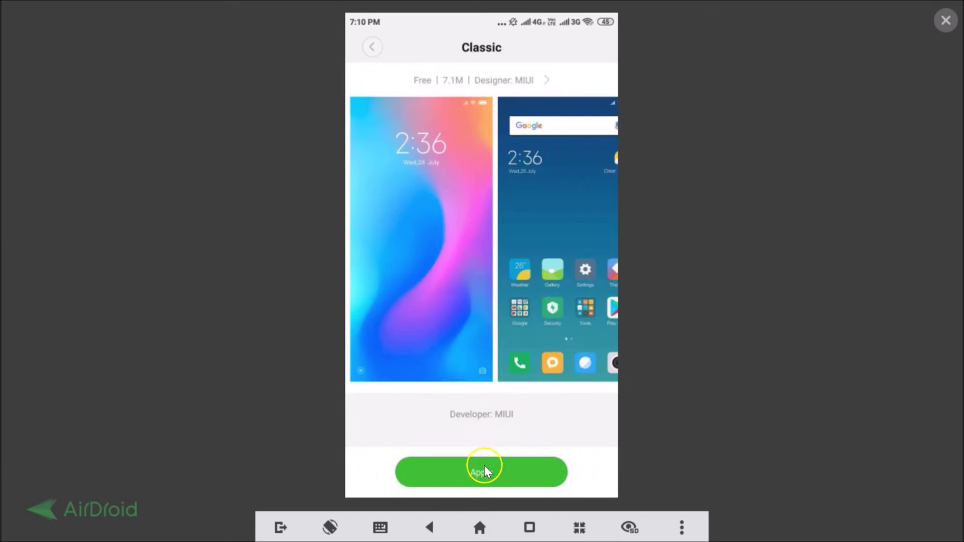
left_click(485, 467)
left_click(371, 48)
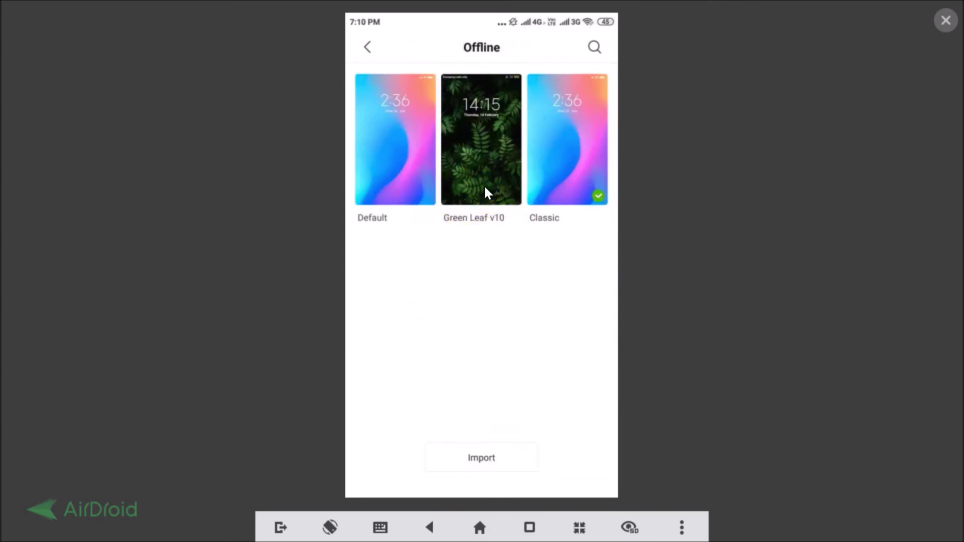
- Select Green Leaf v10 in the Offline list and delete it, confirming the prompt
left_click_drag(485, 188, 491, 158)
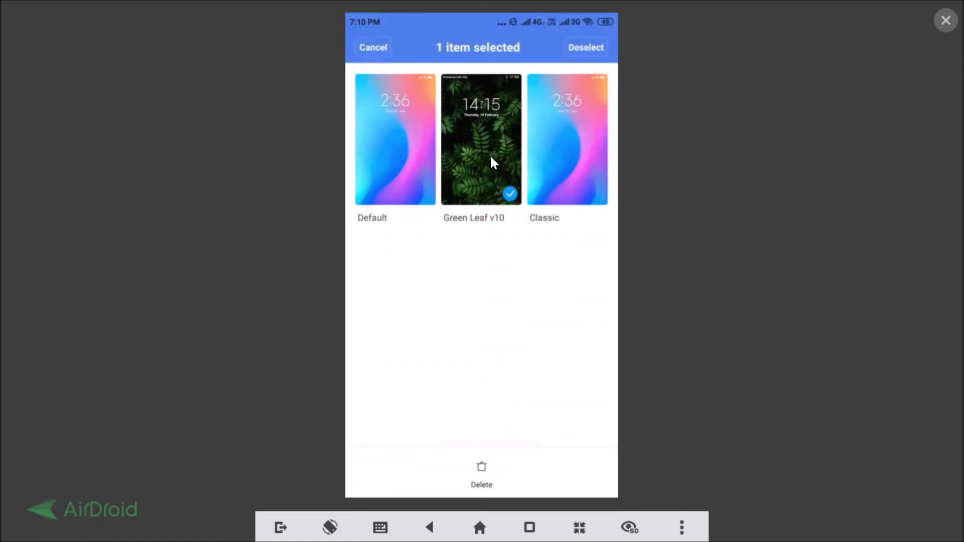
left_click_drag(469, 504, 481, 472)
left_click_drag(529, 442, 498, 279)
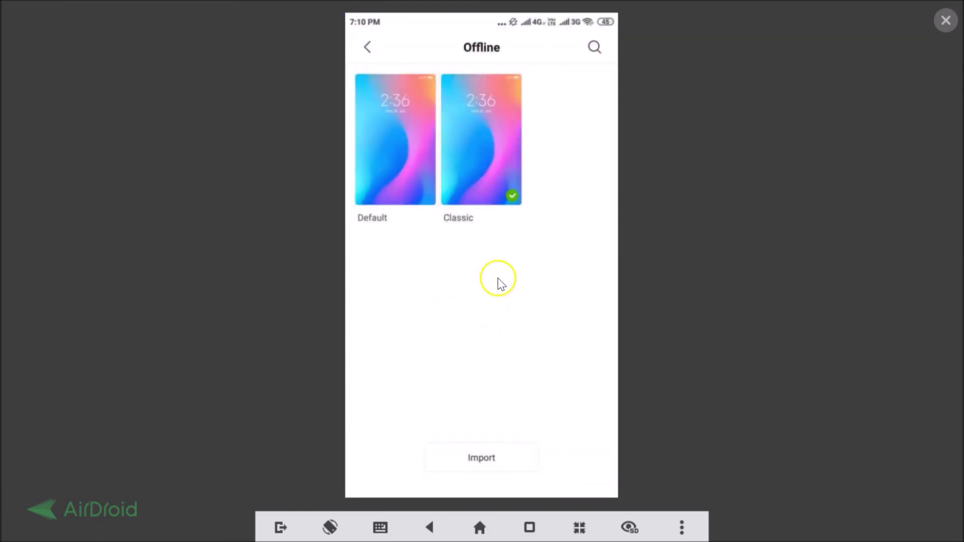